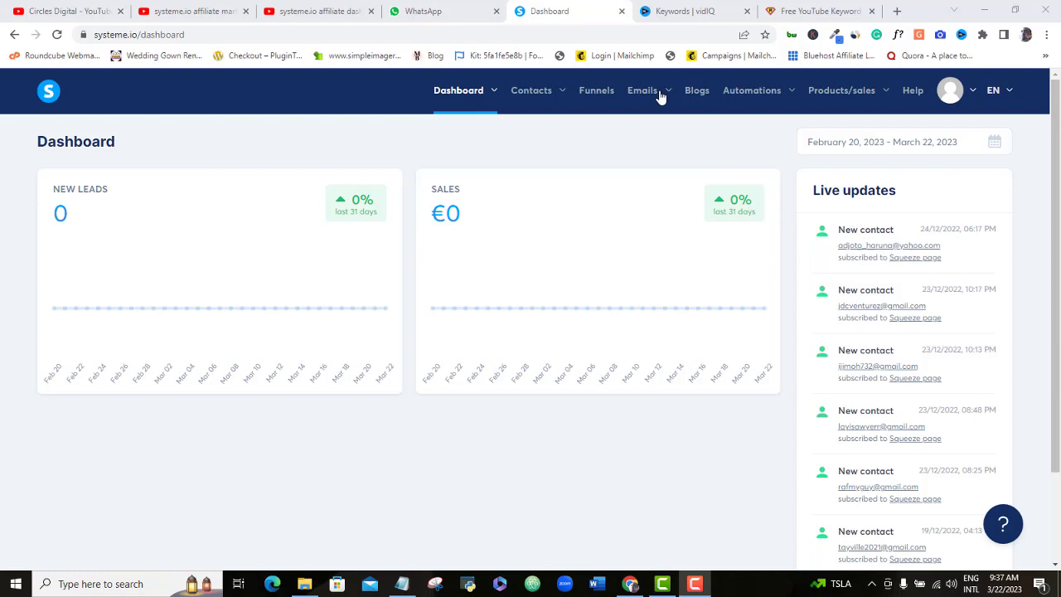
- Open the systeme.io Affiliate dashboard from the Dashboard menu
mouse_move(488, 95)
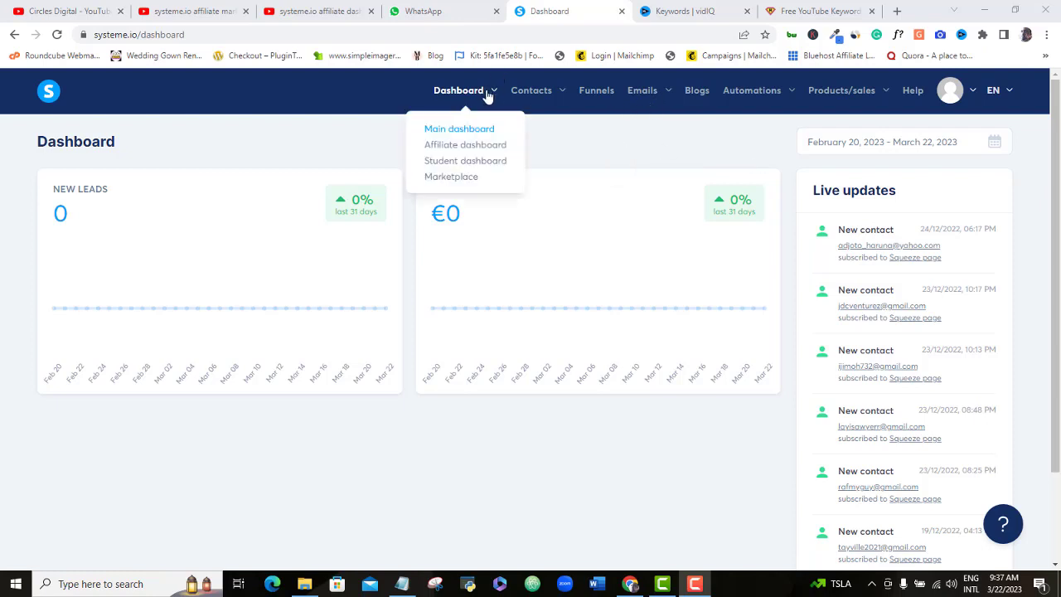
left_click(467, 146)
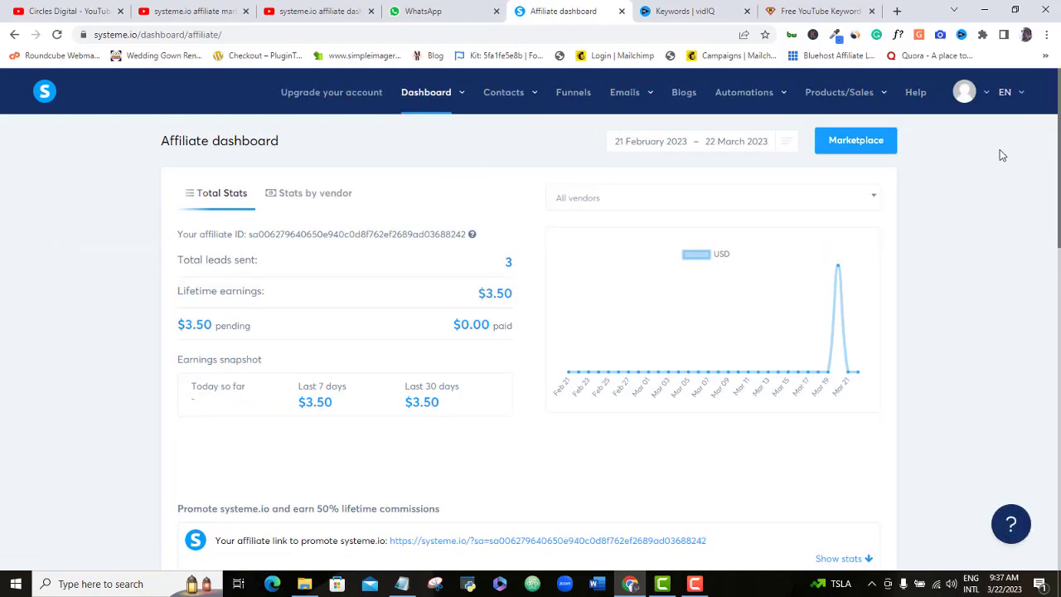
- Scroll down to 'Promote systeme.io' and highlight the personal affiliate link URL
left_click_drag(1058, 149, 1058, 248)
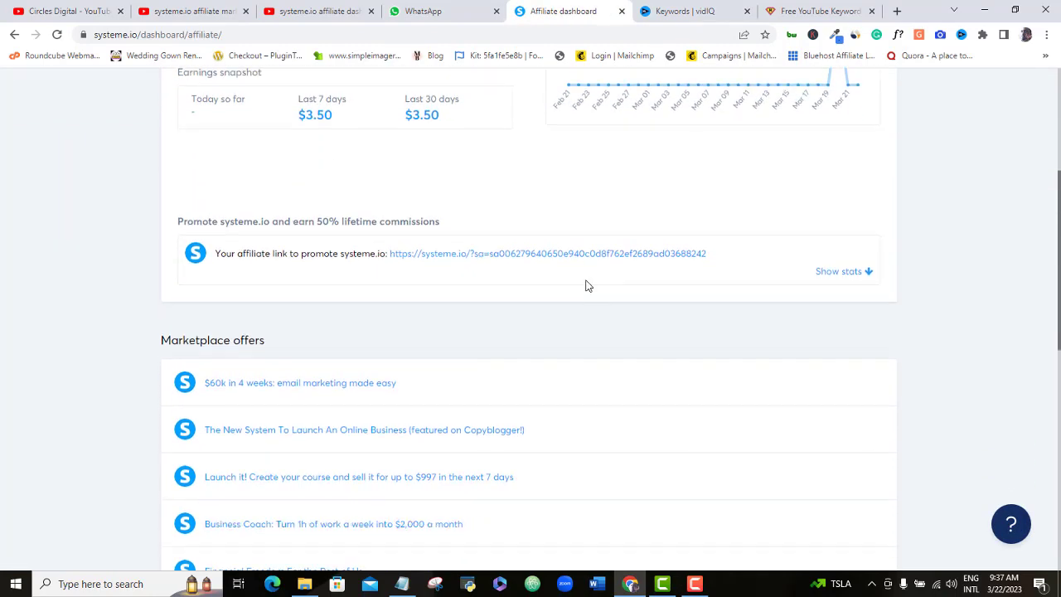
left_click_drag(388, 254, 721, 266)
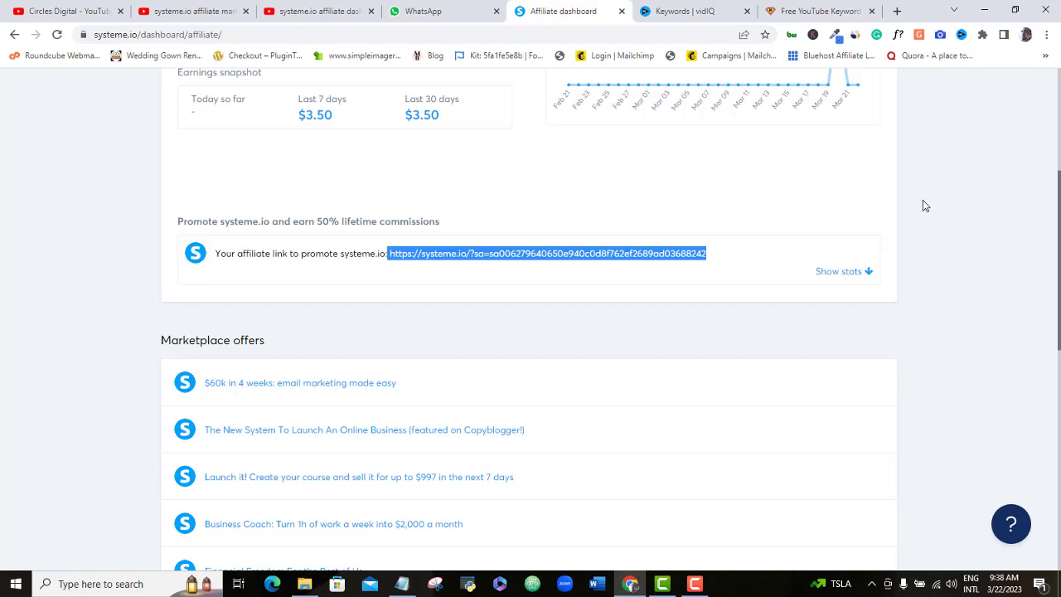
left_click(718, 260)
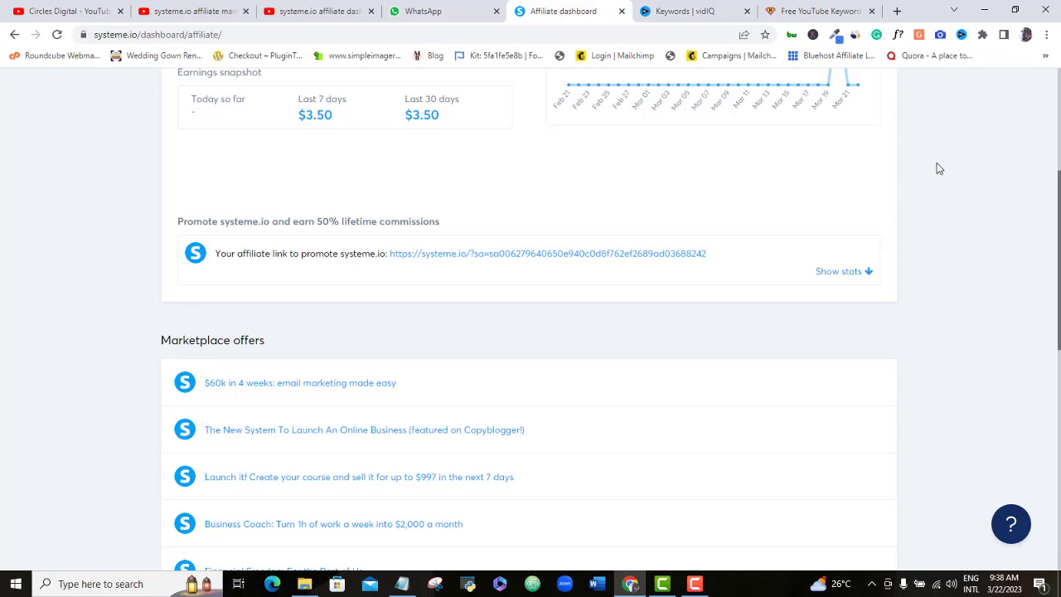
- In a new Namecheap tab, search for the domain systememarketingtips.com
left_click(900, 14)
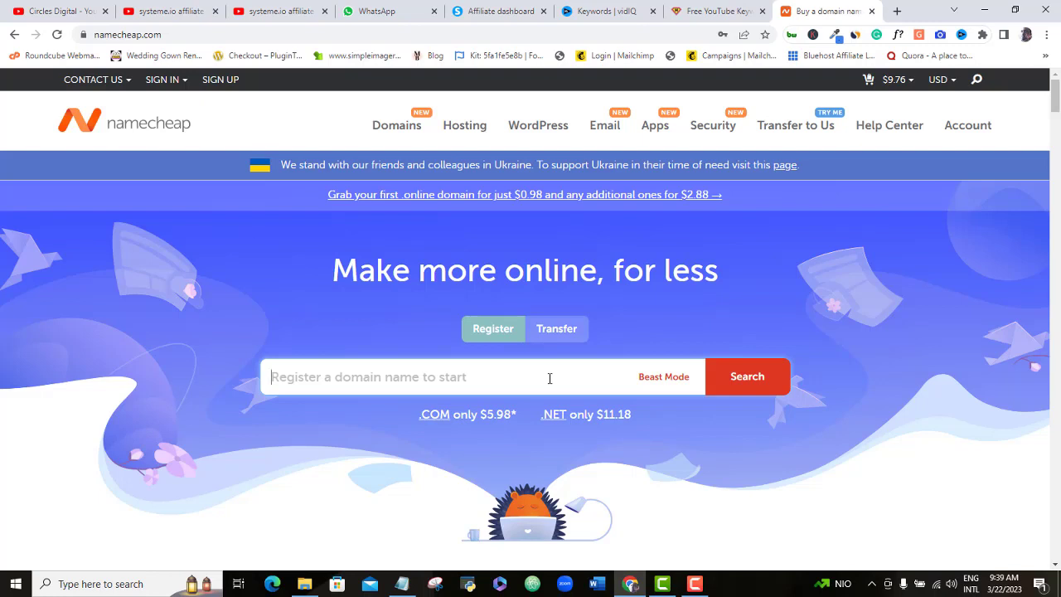
type("systeme")
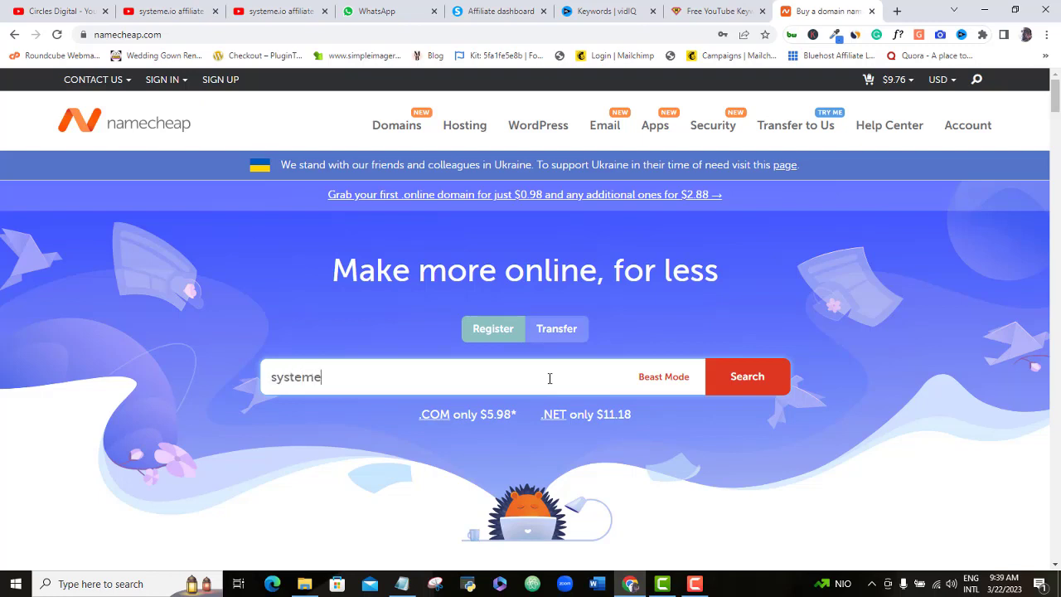
type("marketingtips.com")
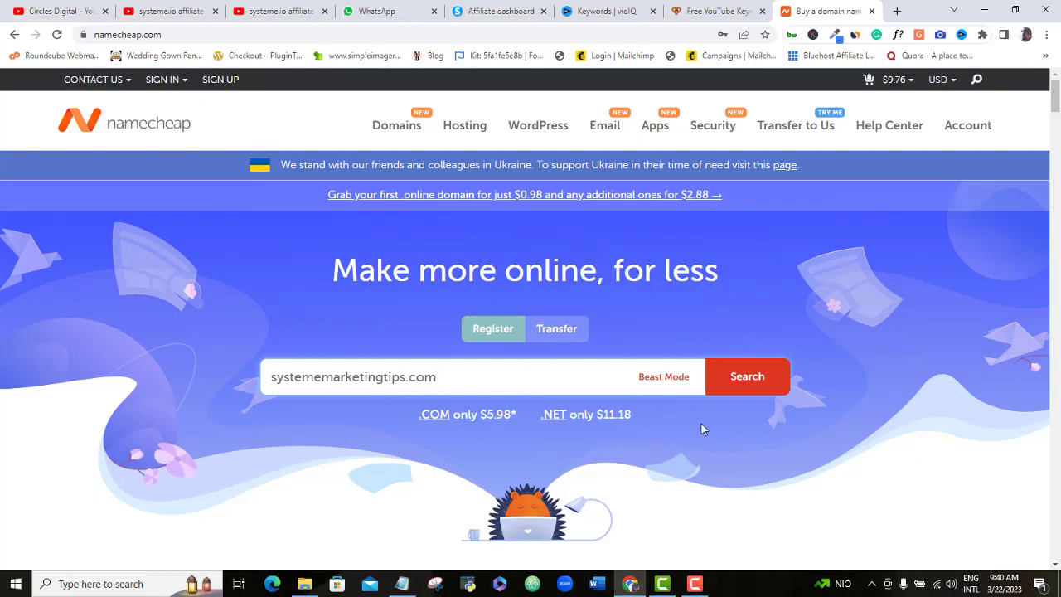
left_click(764, 383)
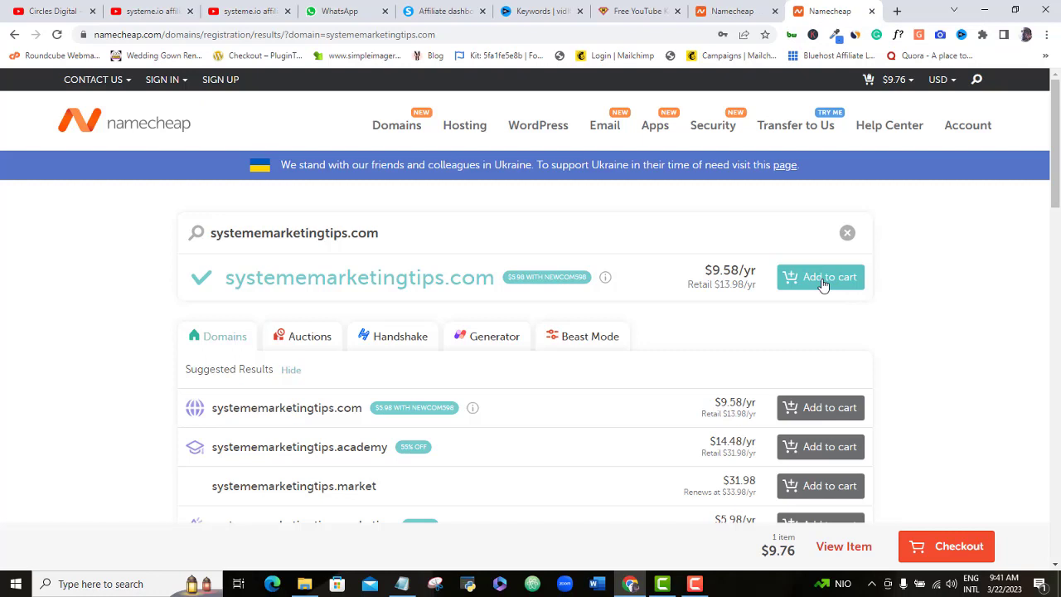
- Copy the NEWCOM598 promo code from the offer badge
left_click_drag(545, 277, 588, 277)
right_click(574, 278)
left_click(590, 287)
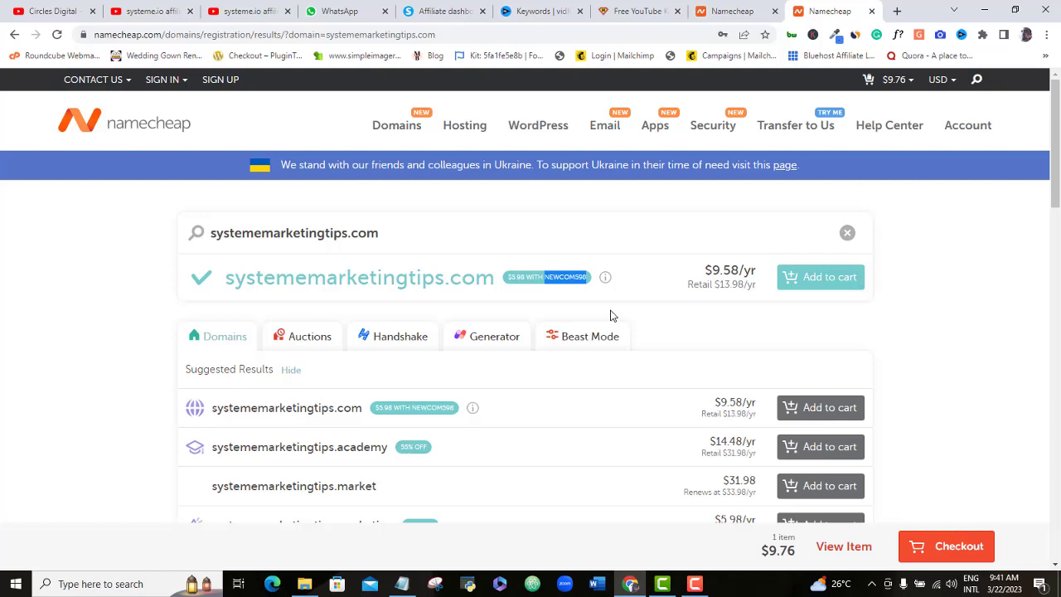
- Add systememarketingtips.com to the cart and proceed to checkout
left_click(831, 287)
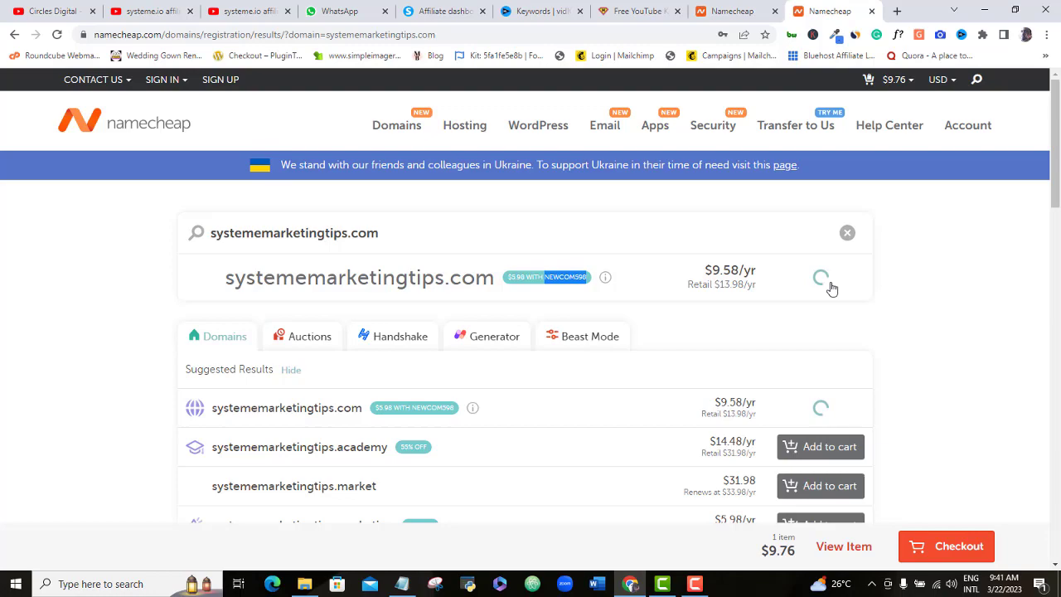
scroll(1055, 159, "down", 4)
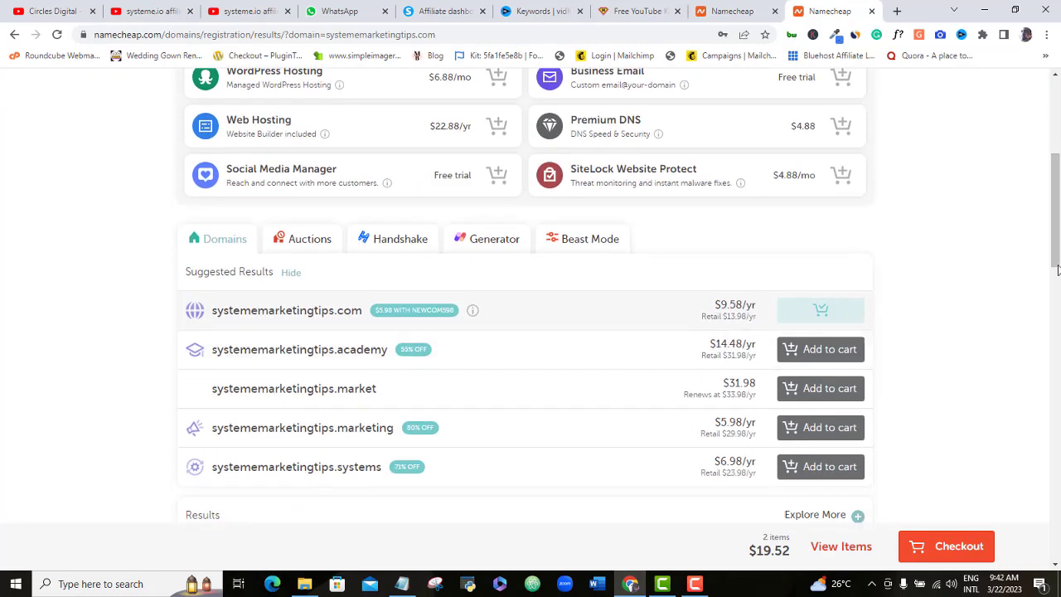
scroll(1053, 166, "up", 5)
scroll(1051, 170, "down", 5)
scroll(1052, 170, "up", 5)
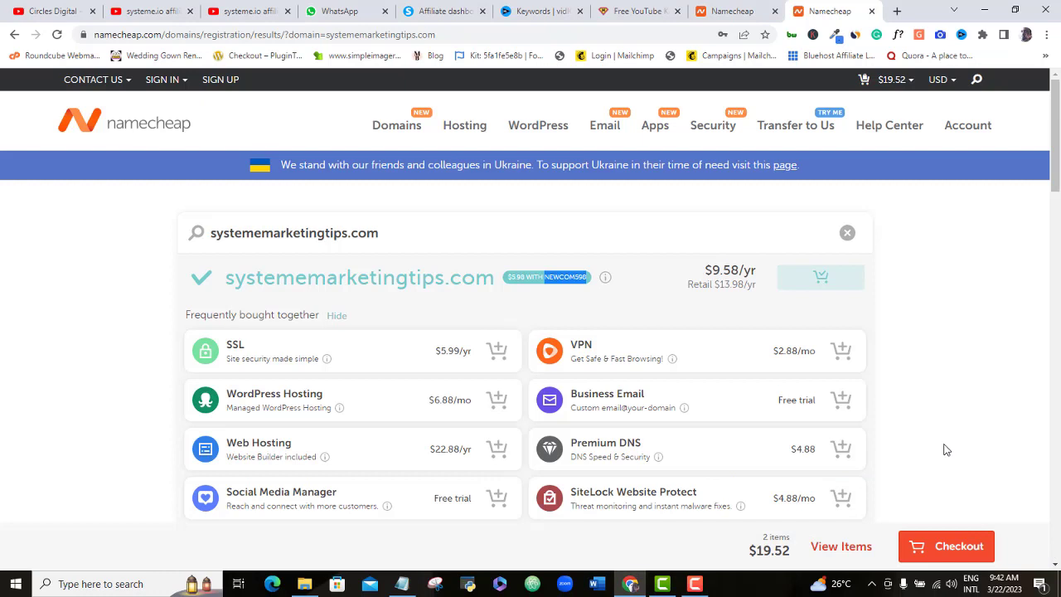
left_click_drag(1058, 154, 1059, 174)
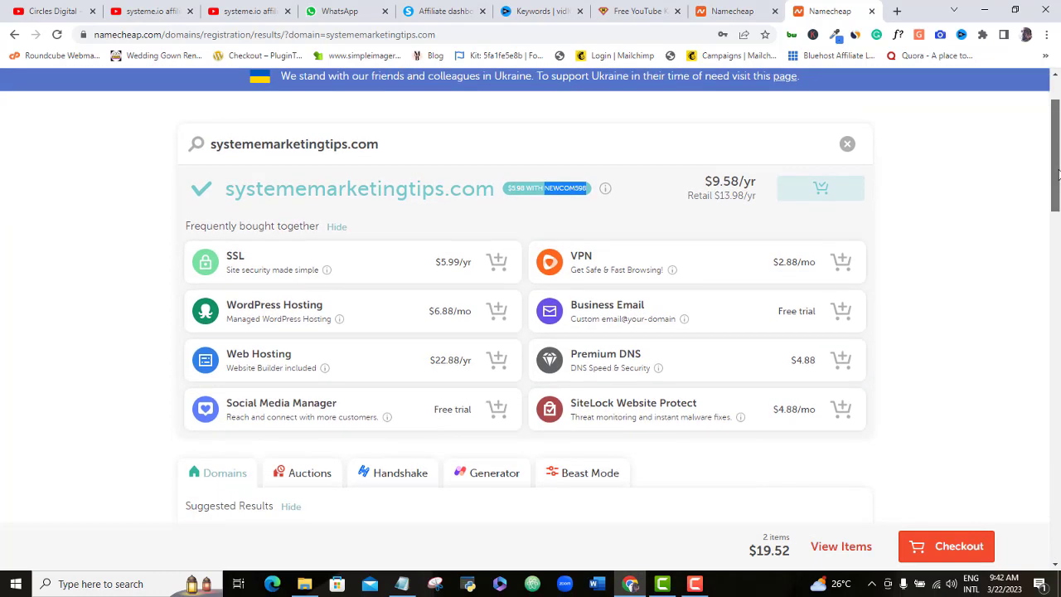
left_click(960, 549)
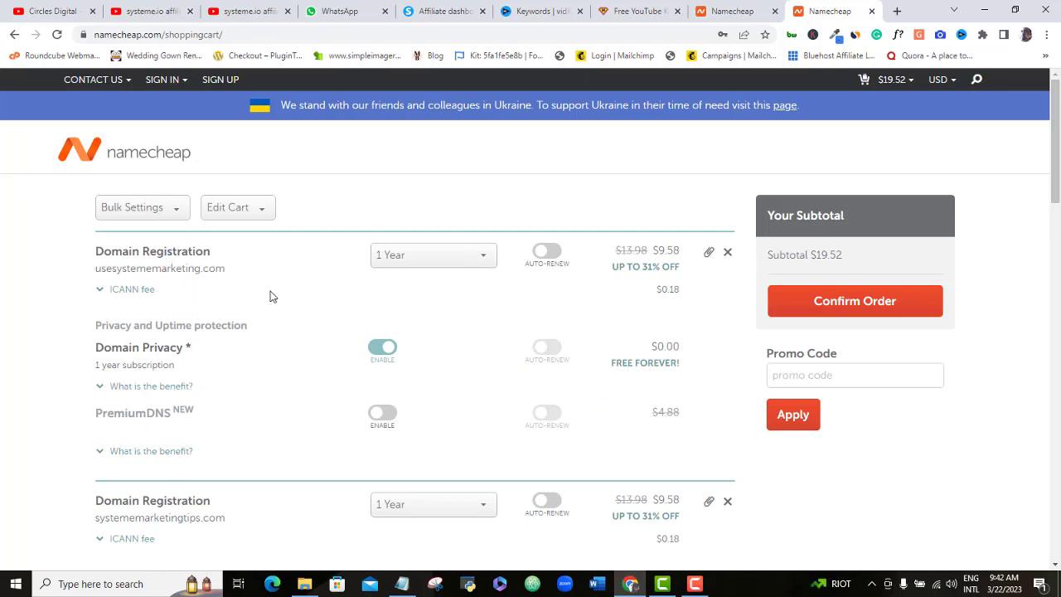
- Remove usesystememarketing.com from the cart and apply promo code NEWCOM598
left_click(726, 257)
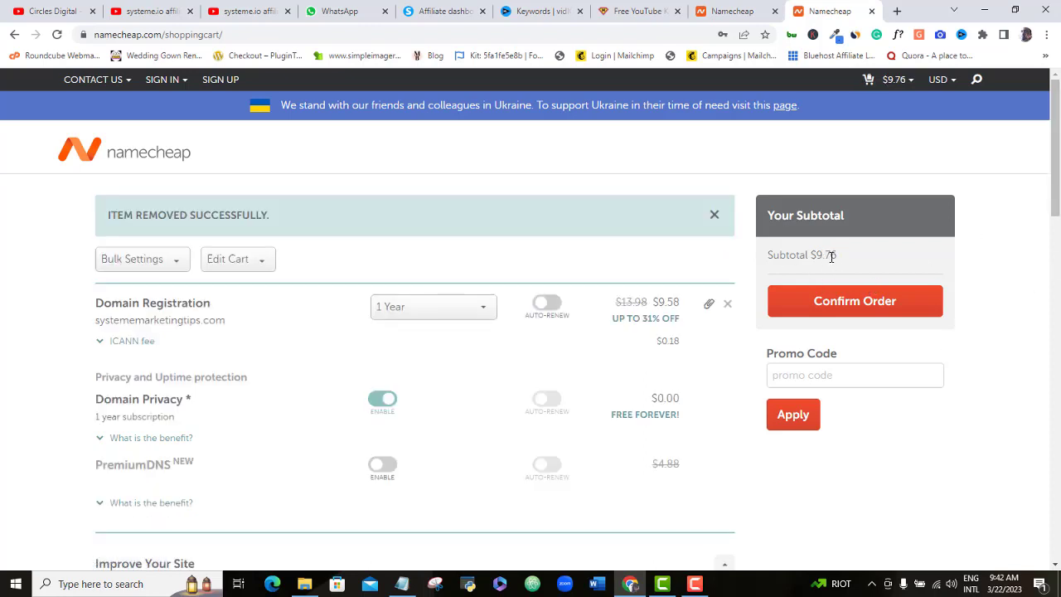
left_click(852, 374)
key("ctrl+v")
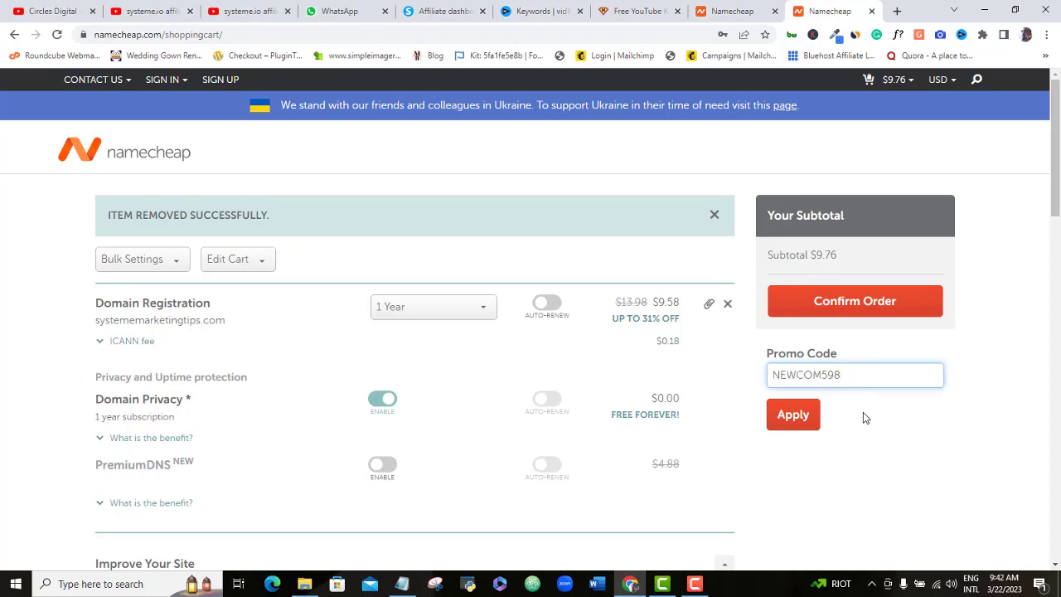
left_click(800, 428)
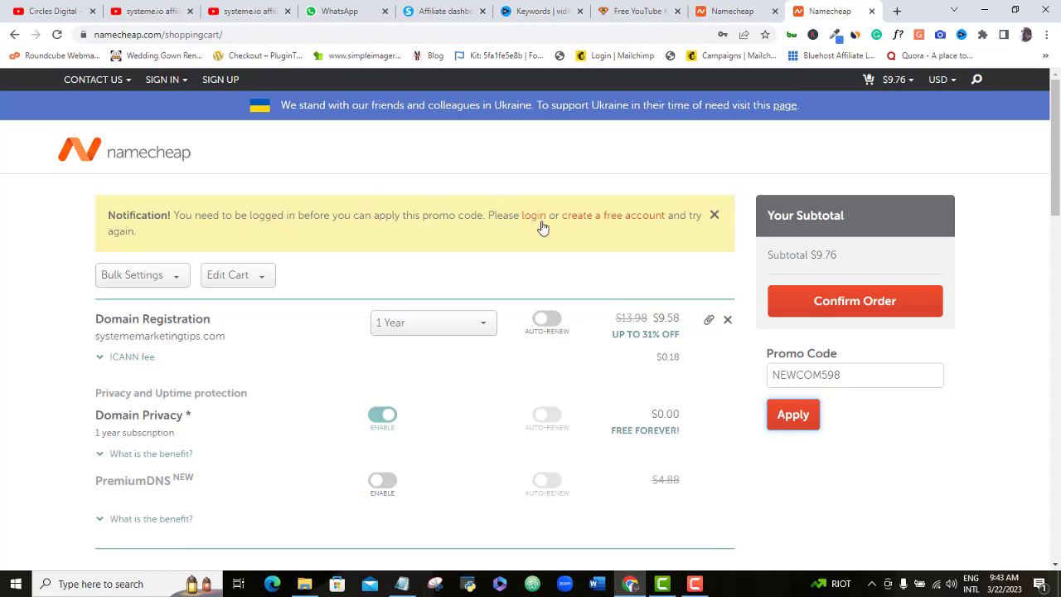
- Open the free Namecheap account signup form and scroll through its fields
left_click(623, 226)
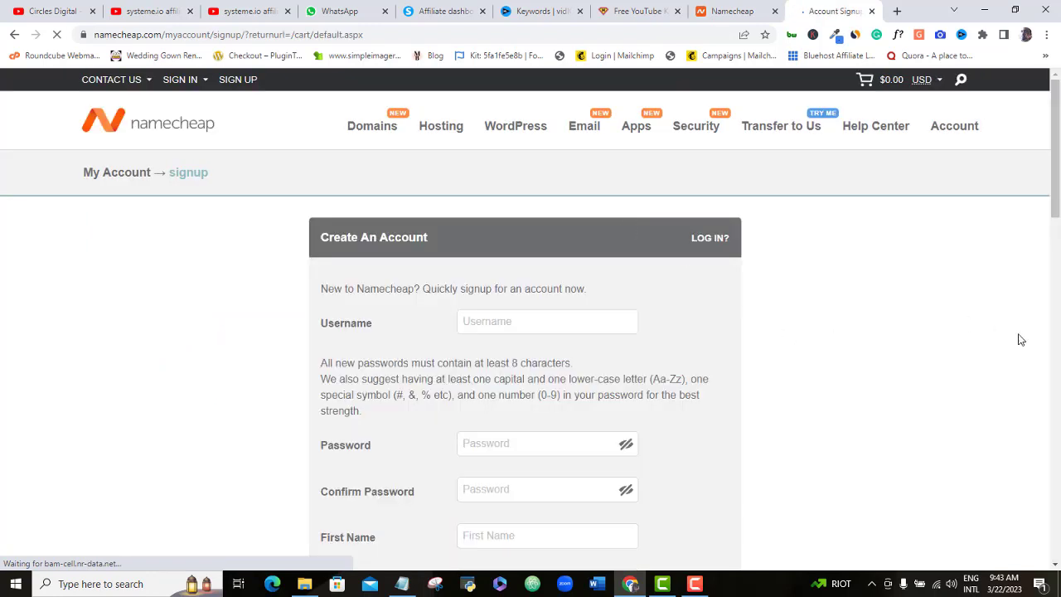
scroll(542, 217, "down", 2)
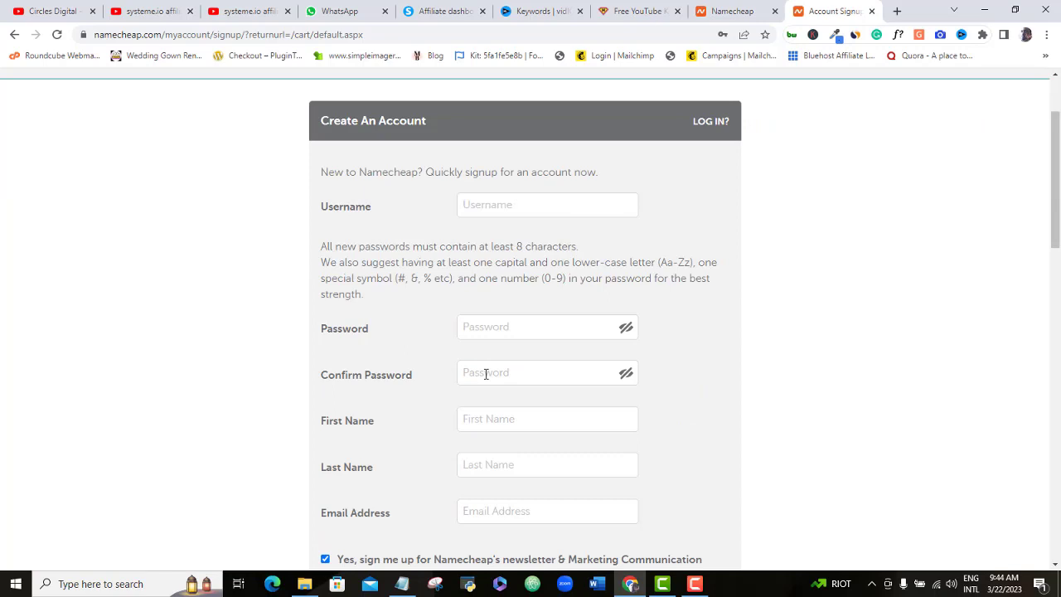
left_click_drag(1057, 235, 1050, 285)
scroll(1051, 244, "down", 1)
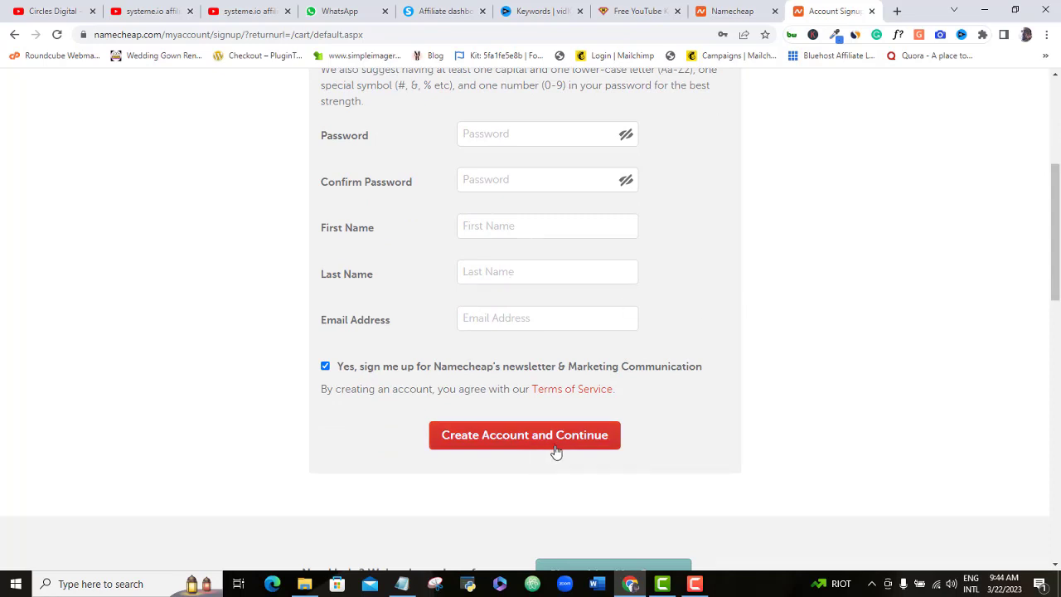
left_click_drag(1059, 270, 1059, 196)
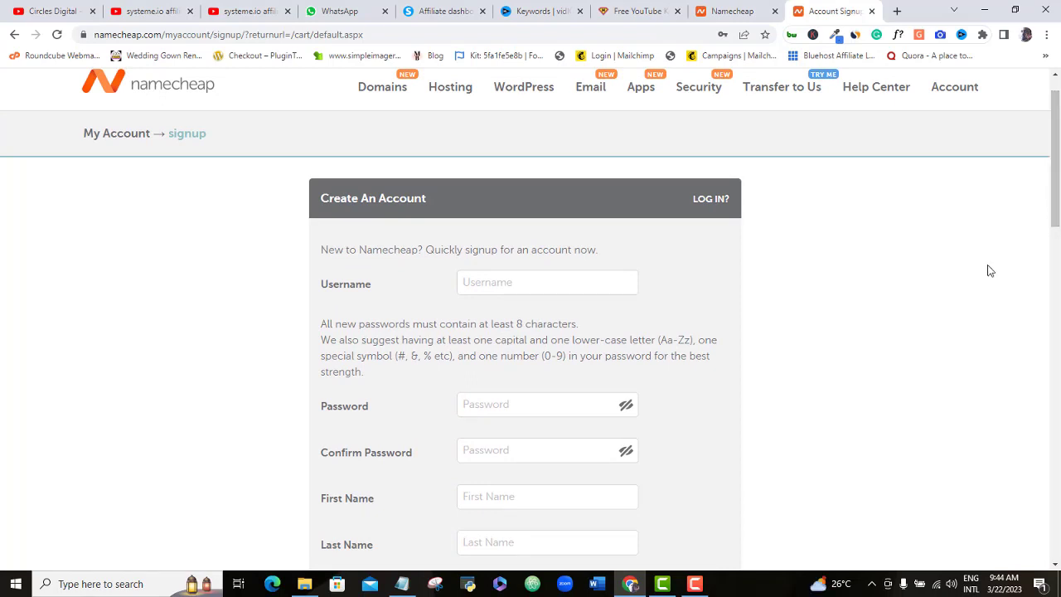
left_click(701, 587)
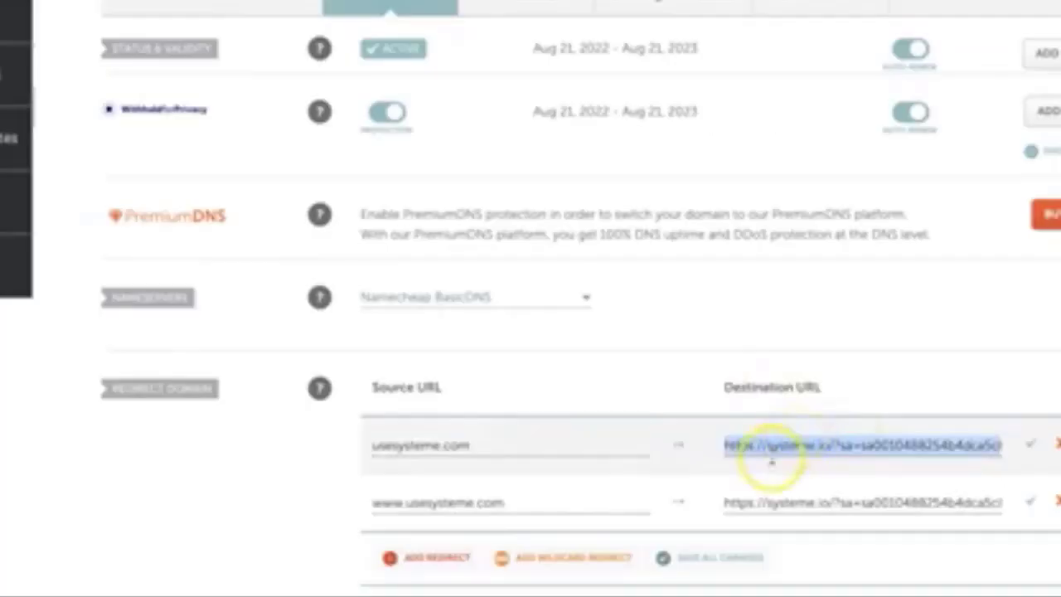
- Replace the usesysteme.com redirect destination with the copied systeme.io affiliate link and save
left_click(750, 446)
left_click_drag(726, 446, 848, 446)
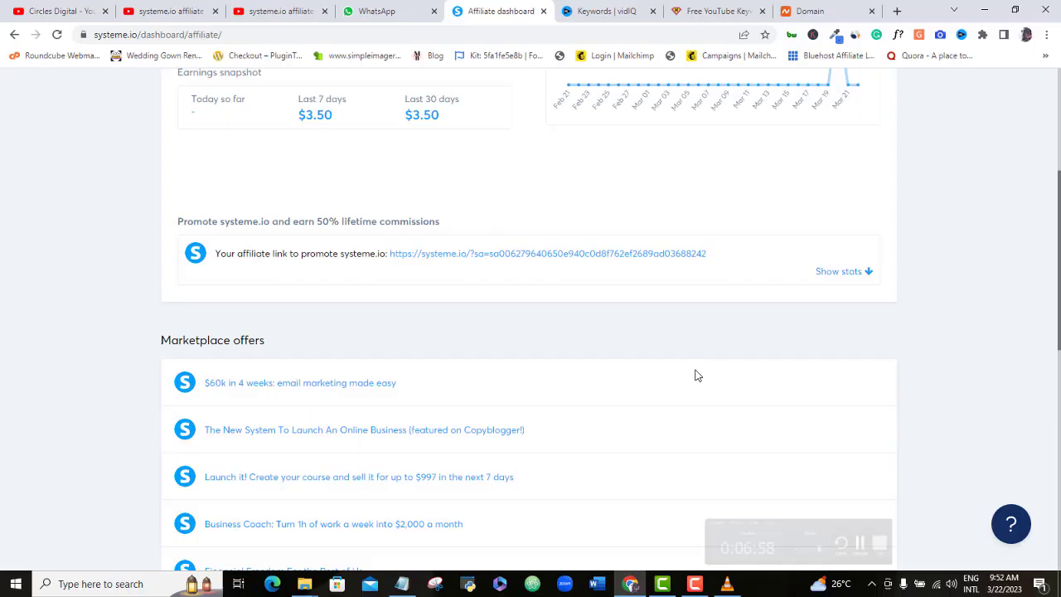
left_click_drag(386, 253, 682, 255)
right_click(680, 254)
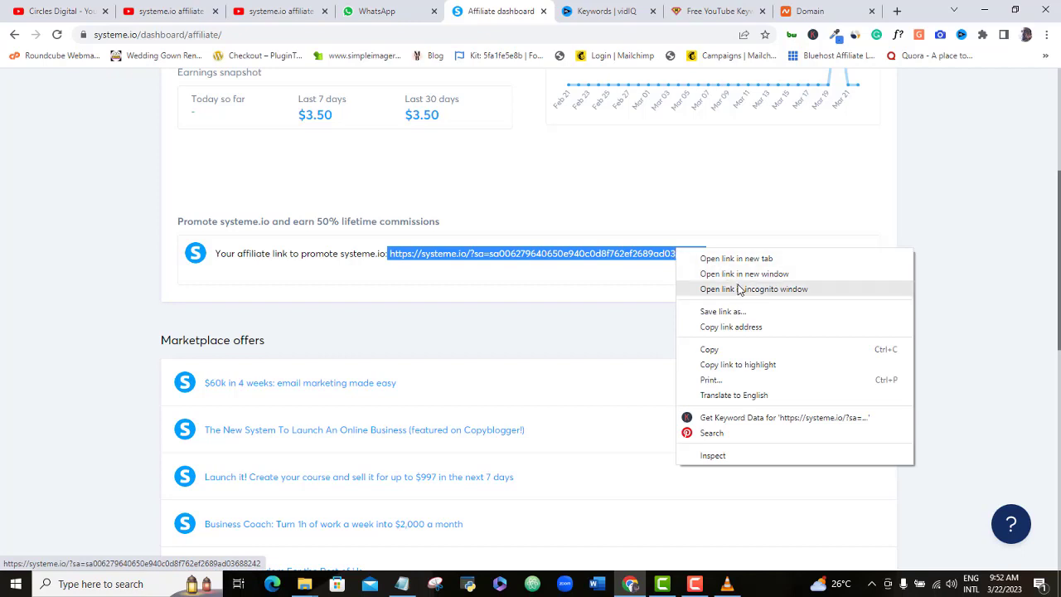
left_click(735, 348)
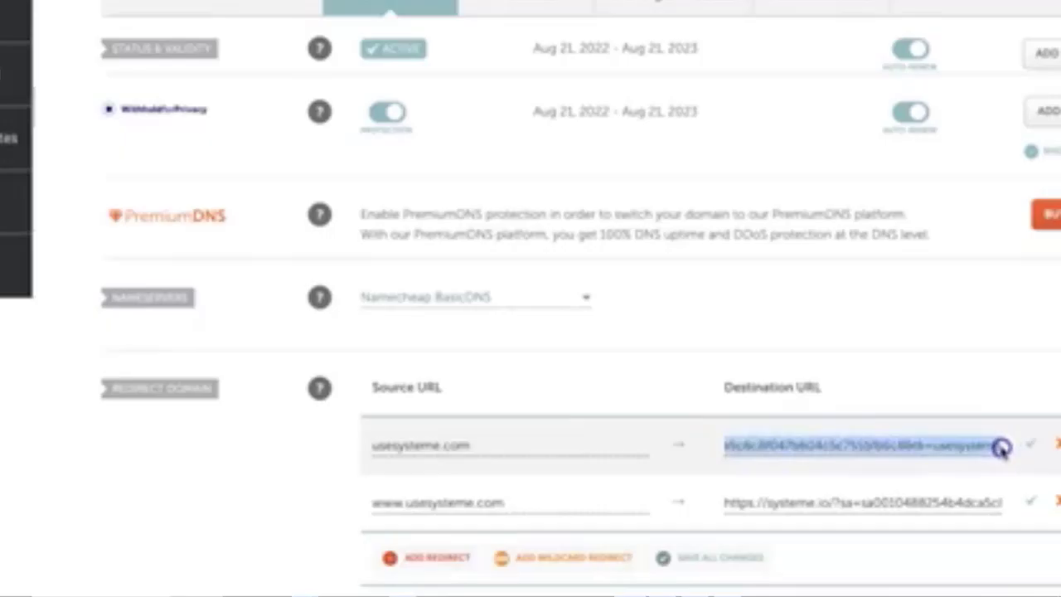
left_click(957, 447)
left_click(1038, 448)
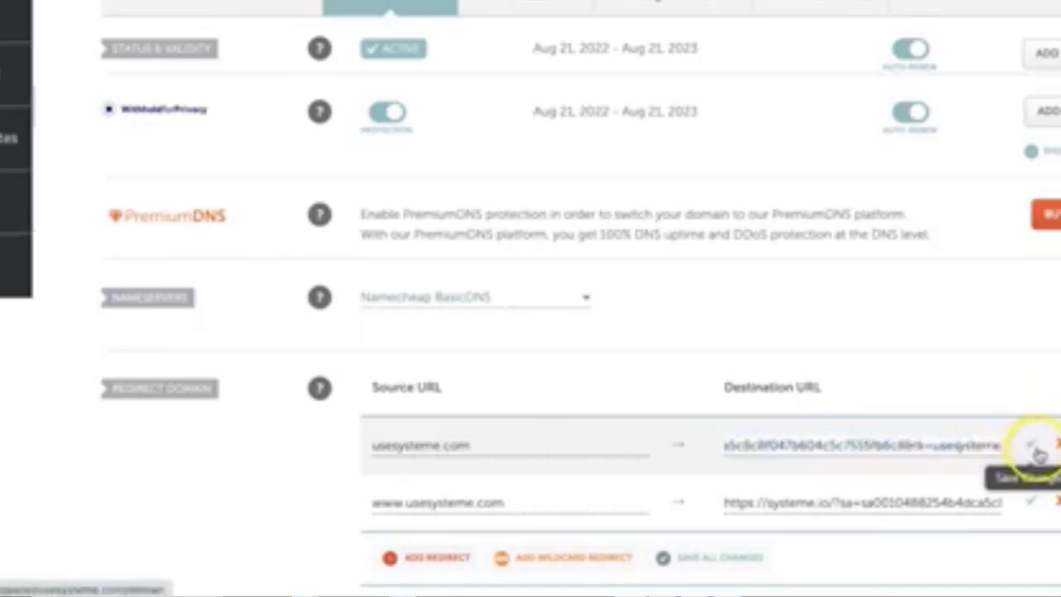
left_click_drag(374, 503, 401, 502)
left_click_drag(726, 502, 968, 502)
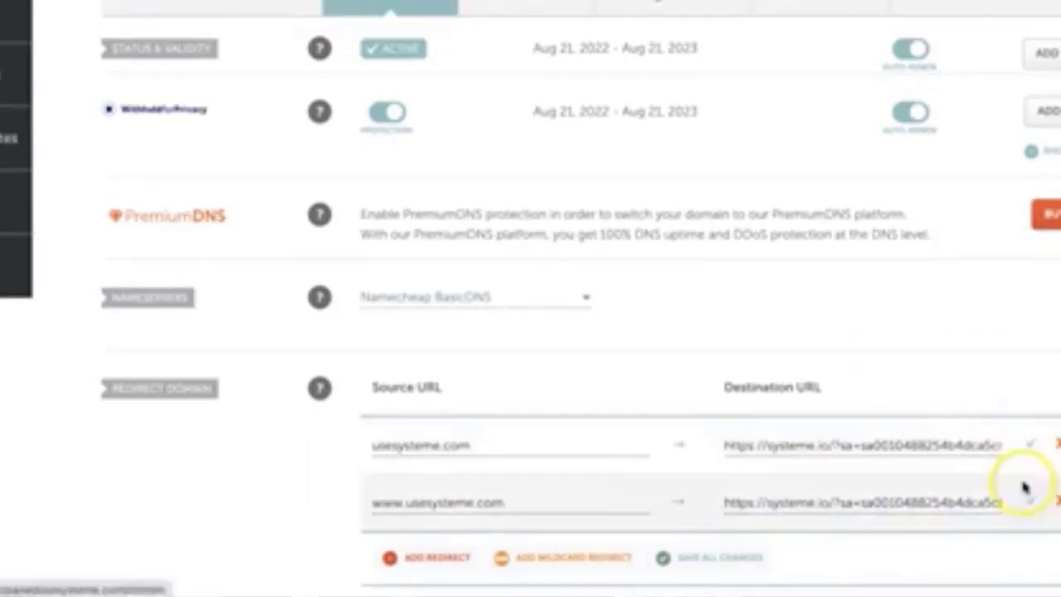
scroll(1032, 422, "up", 1)
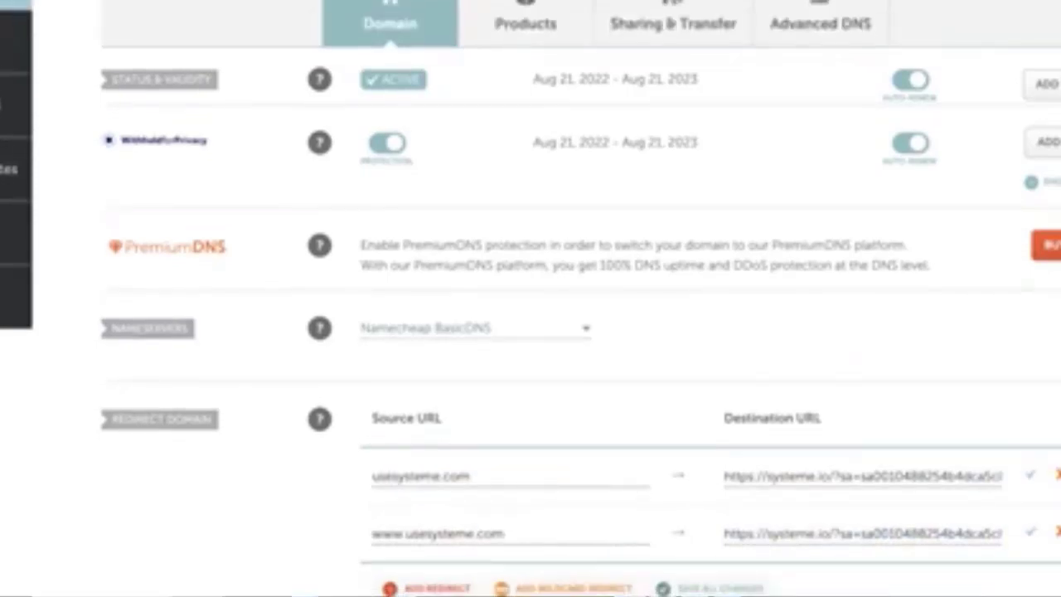